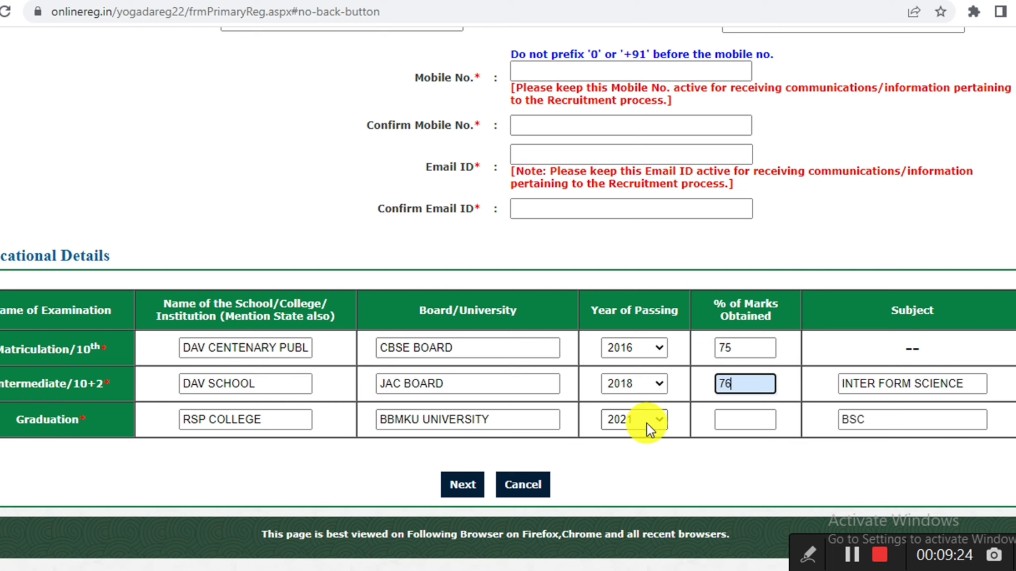
Set the graduation percentage of marks to 68 and continue to the registration confirmation page
{"action": "left_click", "coordinate": [720, 419]}
{"action": "type", "text": "68"}
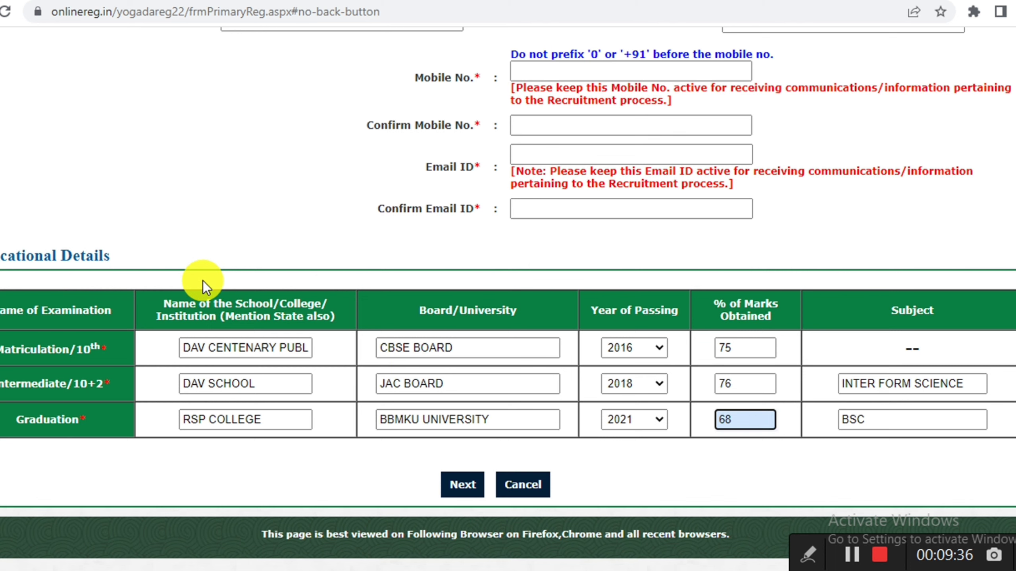
{"action": "left_click", "coordinate": [468, 485]}
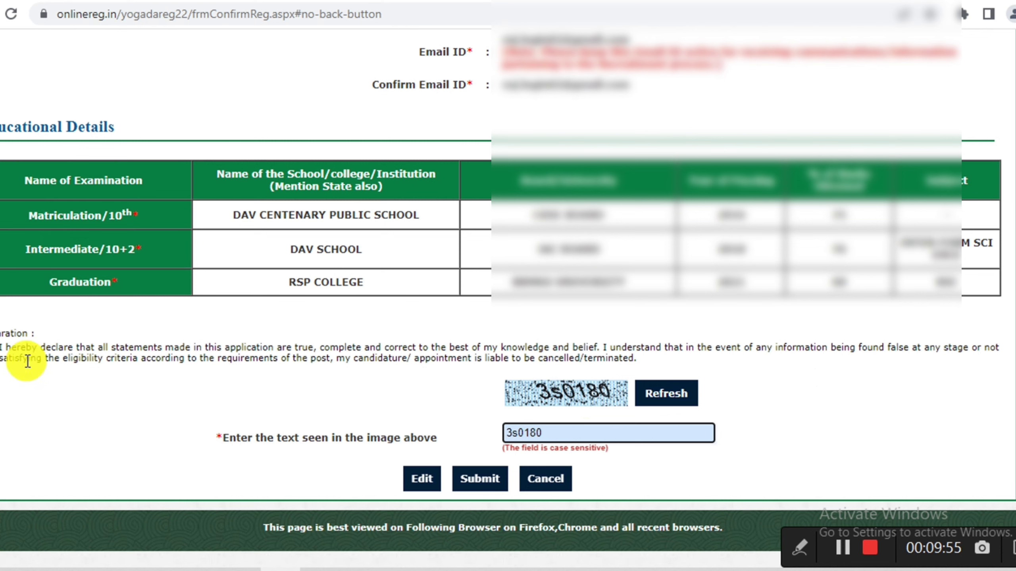
Accept the declaration that all statements are true and submit the primary registration
{"action": "left_click", "coordinate": [2, 351]}
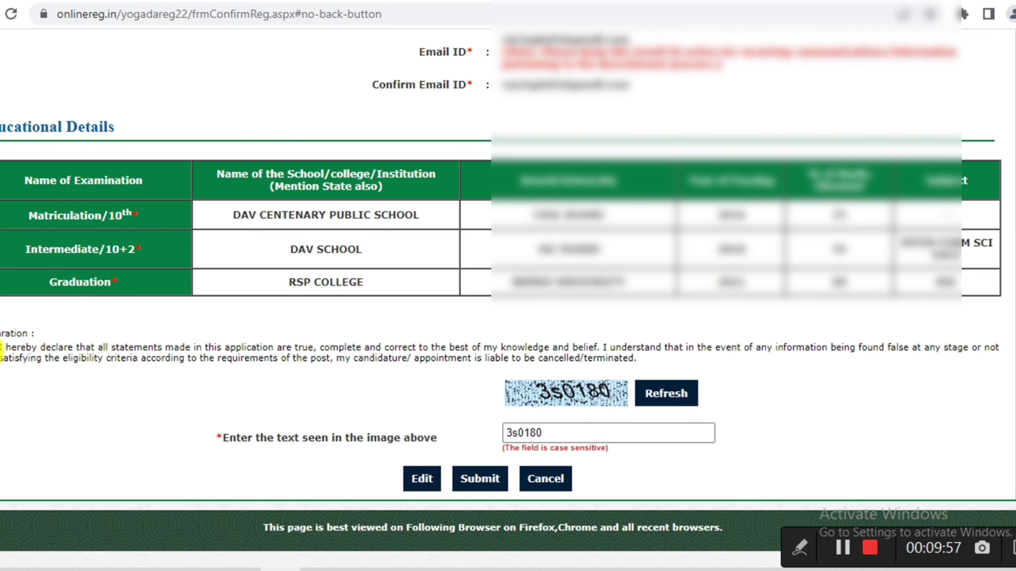
{"action": "left_click", "coordinate": [479, 481]}
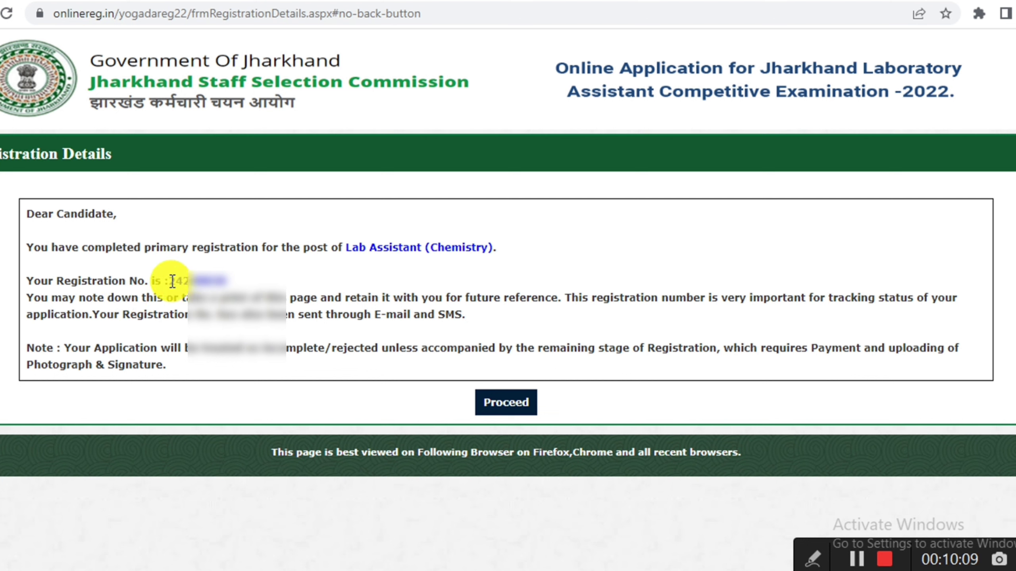
Check the issued registration number, proceed to the candidate login and log in with the registration details
{"action": "left_click_drag", "start_coordinate": [168, 281], "coordinate": [248, 285]}
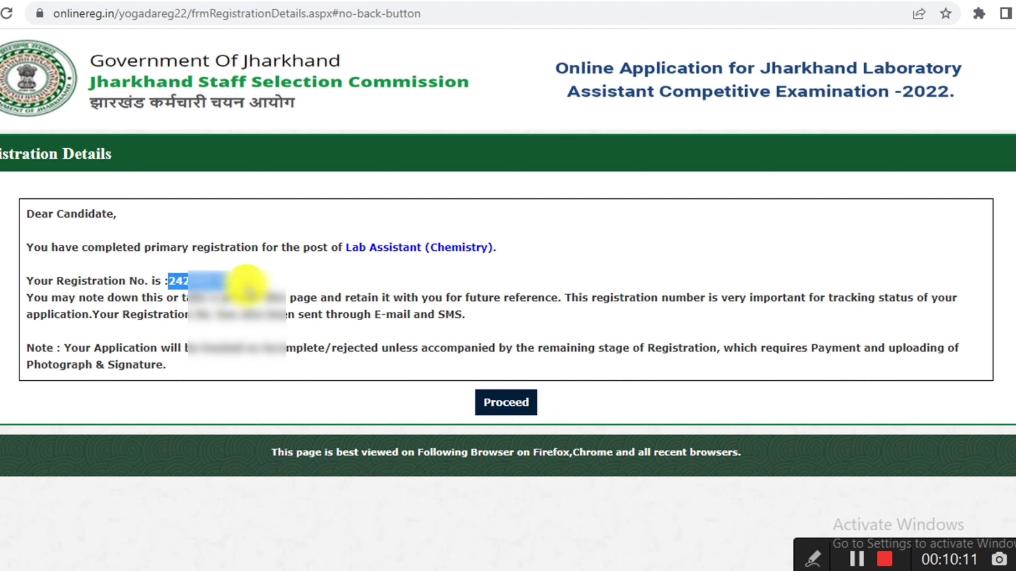
{"action": "left_click", "coordinate": [327, 261]}
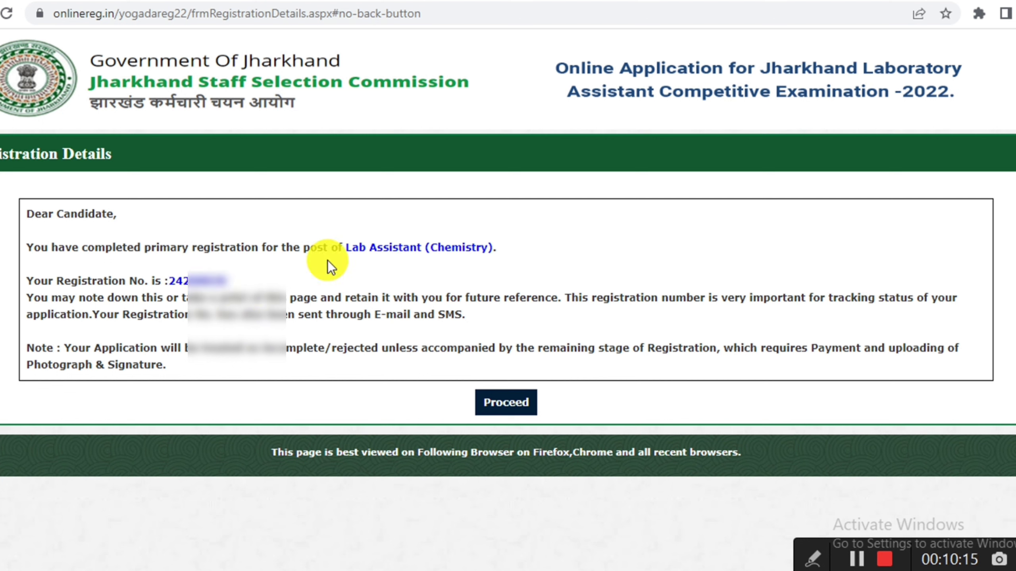
{"action": "left_click", "coordinate": [494, 409]}
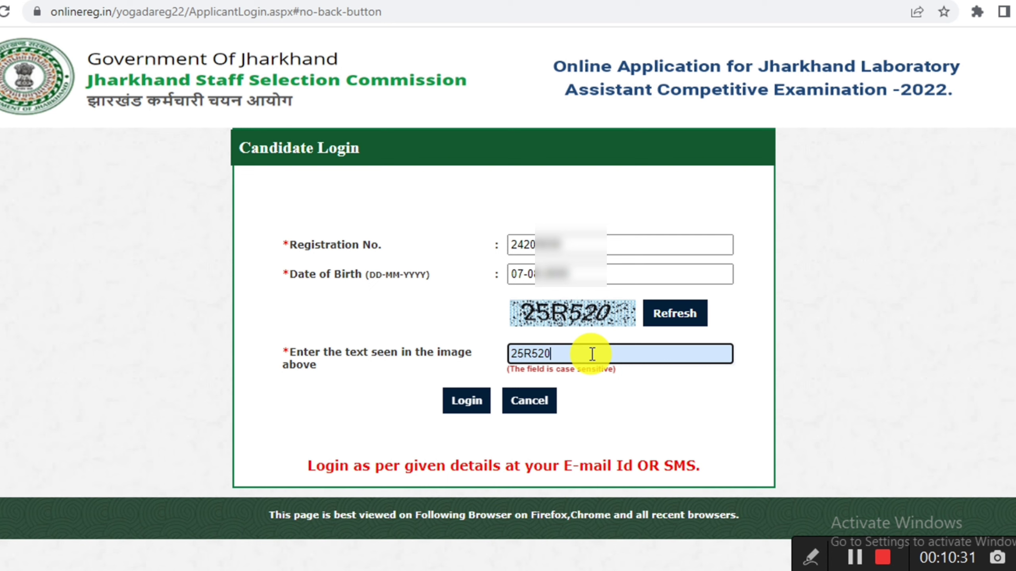
{"action": "left_click", "coordinate": [475, 404]}
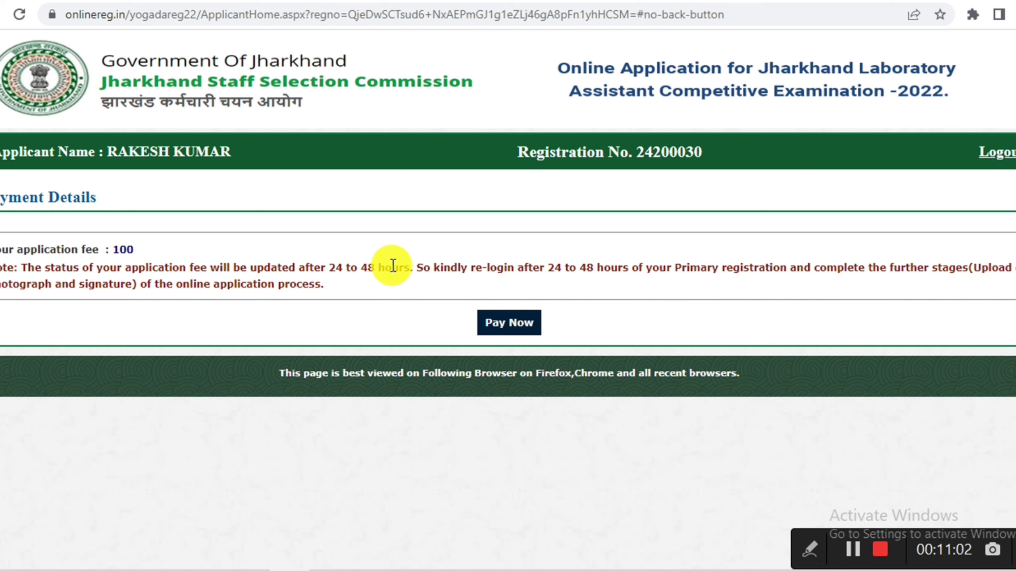
Start the application fee payment and accept the State Bank Collect terms and conditions to proceed
{"action": "left_click", "coordinate": [500, 325]}
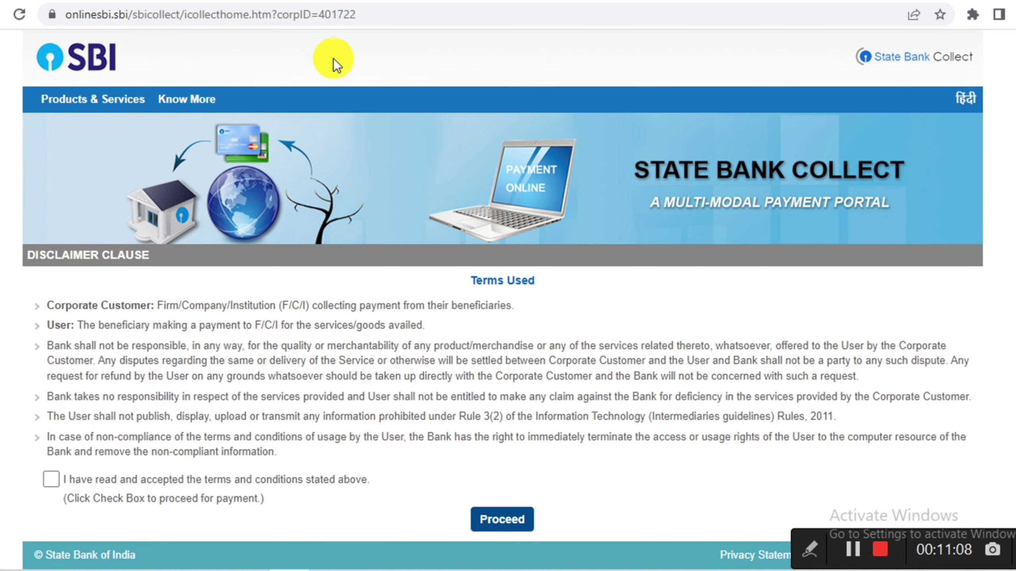
{"action": "left_click", "coordinate": [56, 480]}
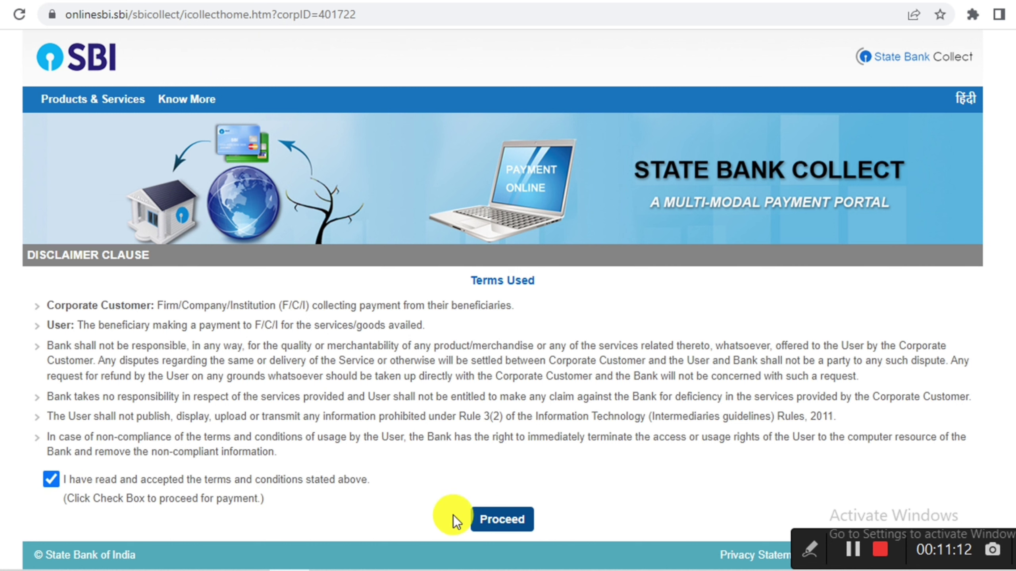
{"action": "left_click", "coordinate": [481, 520]}
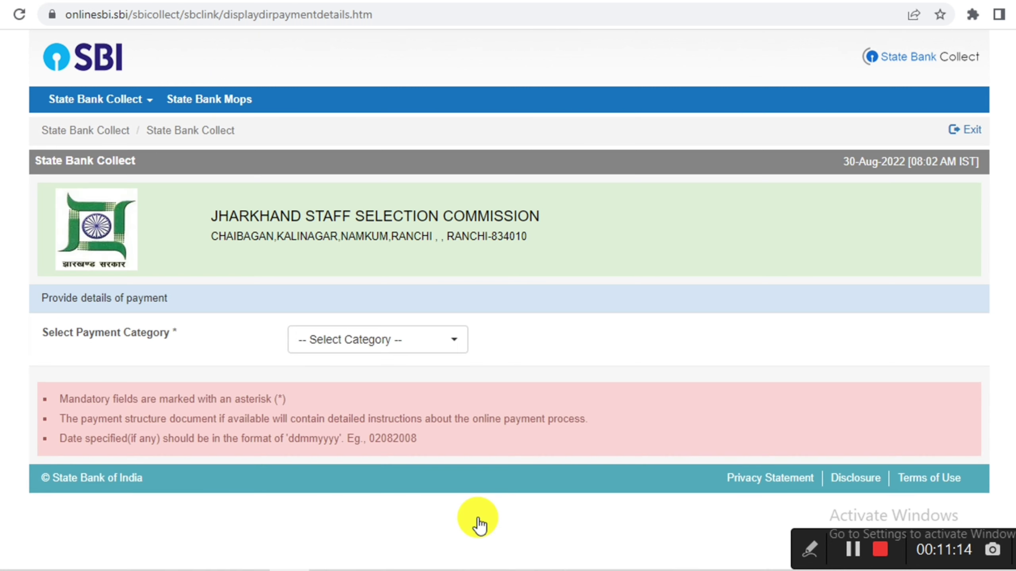
Select JLACE-2022 as the payment category and enter the application number
{"action": "left_click", "coordinate": [359, 345]}
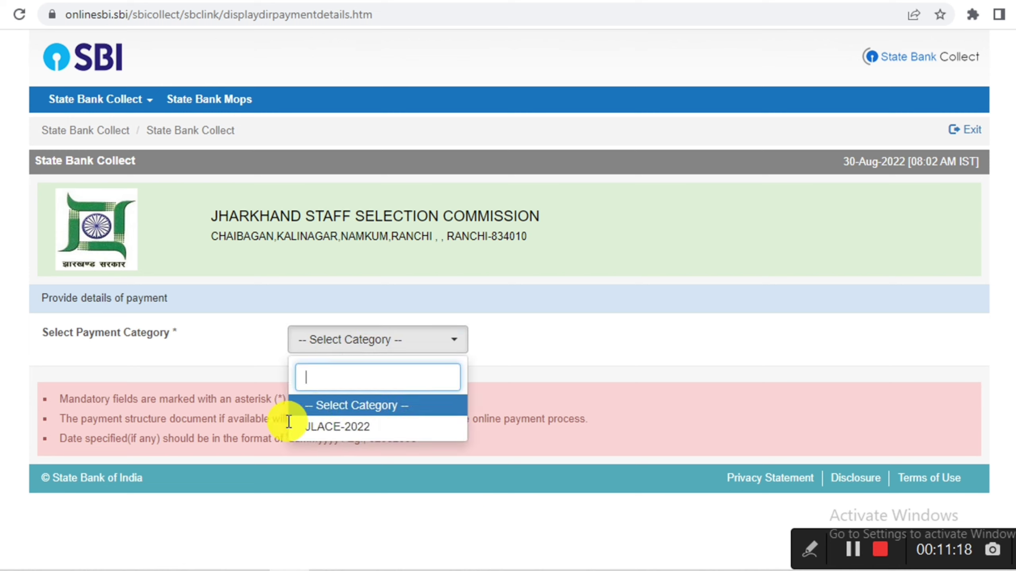
{"action": "left_click", "coordinate": [388, 428]}
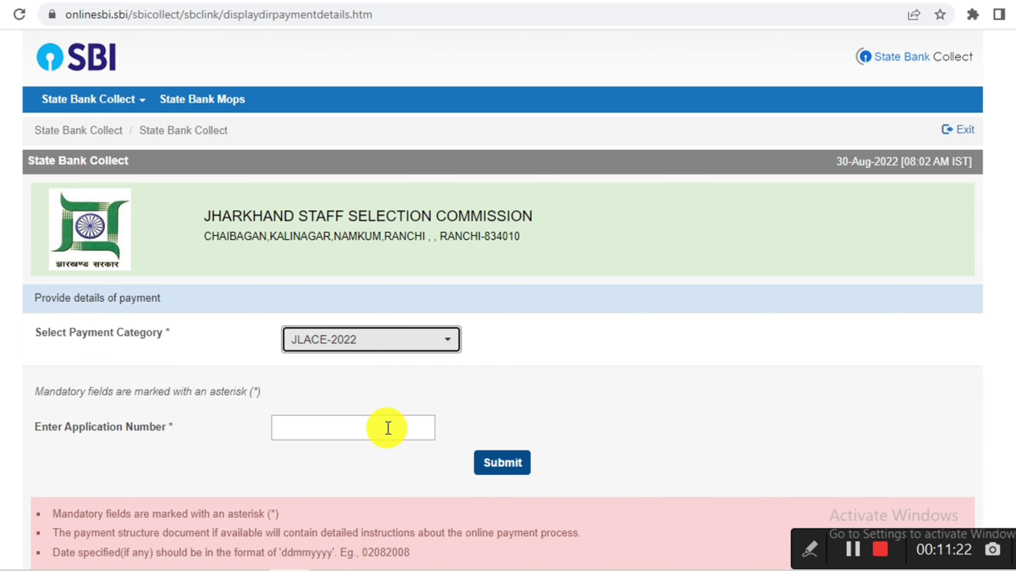
{"action": "left_click", "coordinate": [388, 428]}
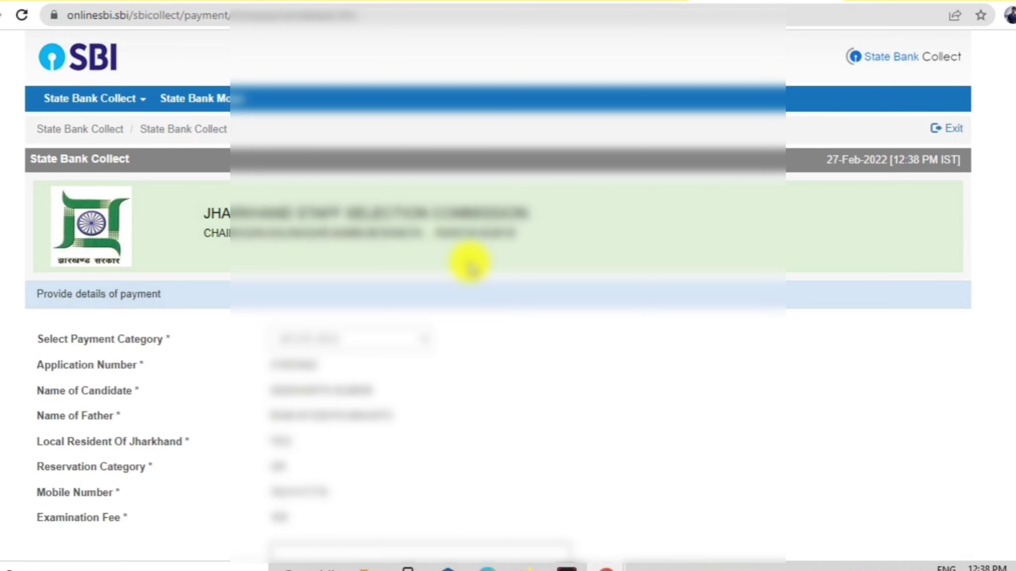
Enter "PAYMENT FOR JECCE 2022" as the payment remarks
{"action": "scroll", "coordinate": [471, 264], "scroll_direction": "down", "scroll_amount": 5}
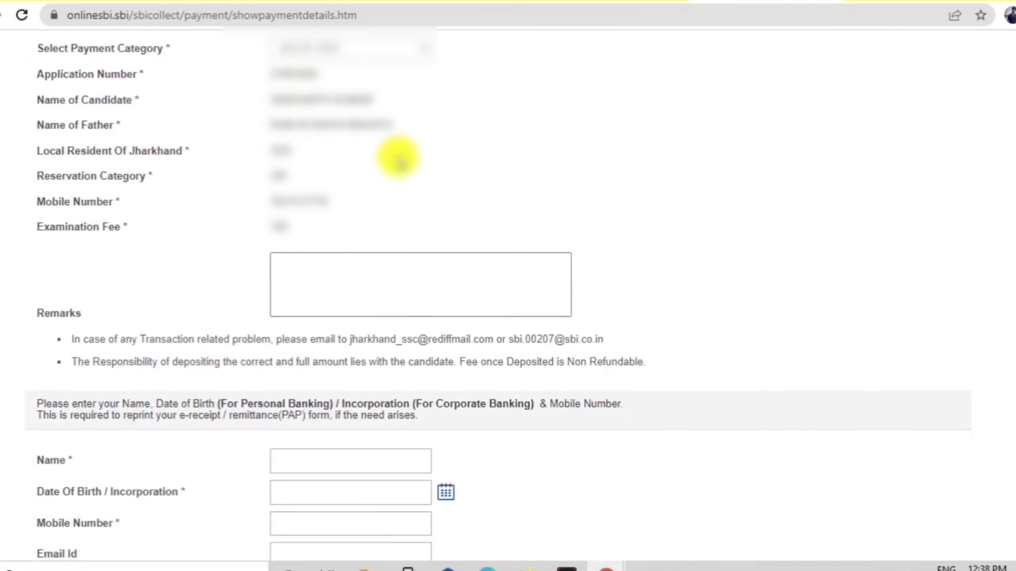
{"action": "left_click", "coordinate": [303, 277]}
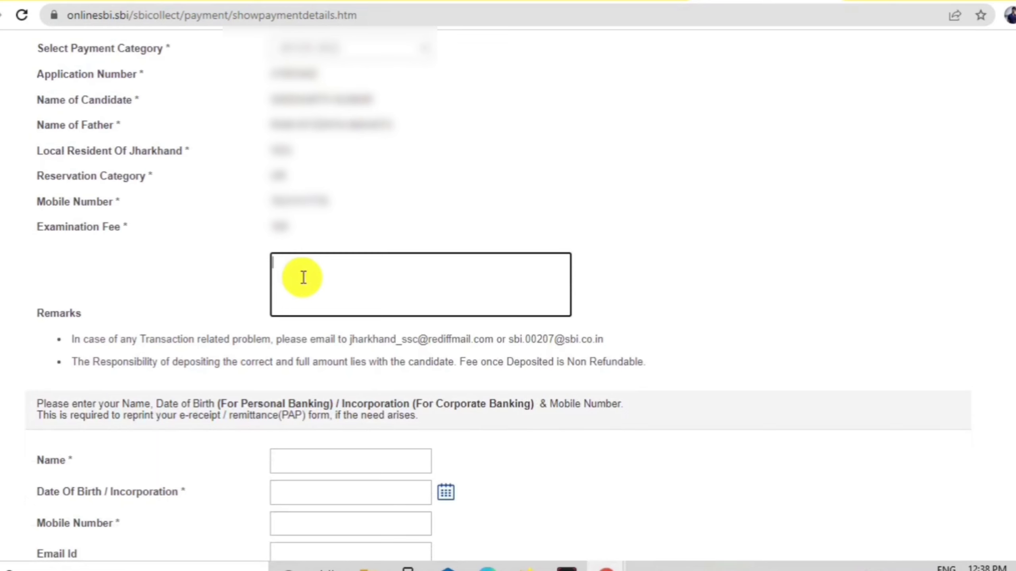
{"action": "type", "text": "PAYMENT FOR JECCE 2022"}
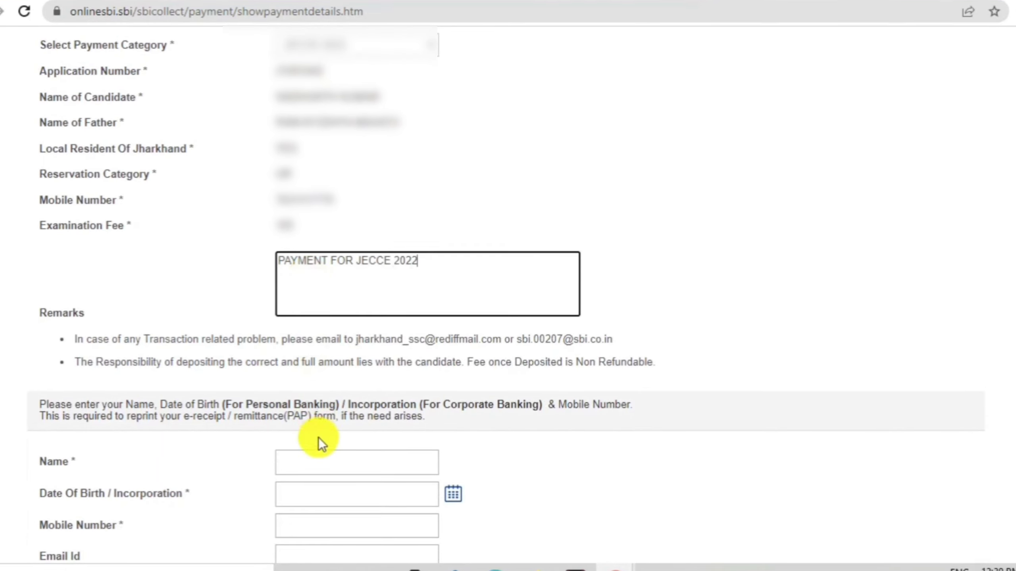
Fill in the payer's name, date of birth, mobile number, email and the image text, and submit the payment details
{"action": "scroll", "coordinate": [320, 438], "scroll_direction": "down", "scroll_amount": 6}
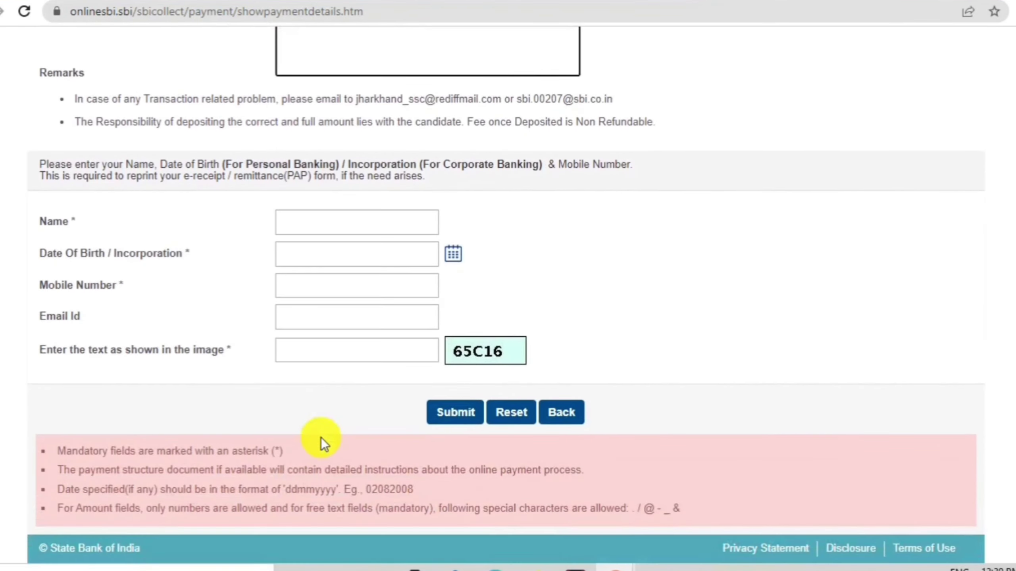
{"action": "left_click", "coordinate": [288, 217]}
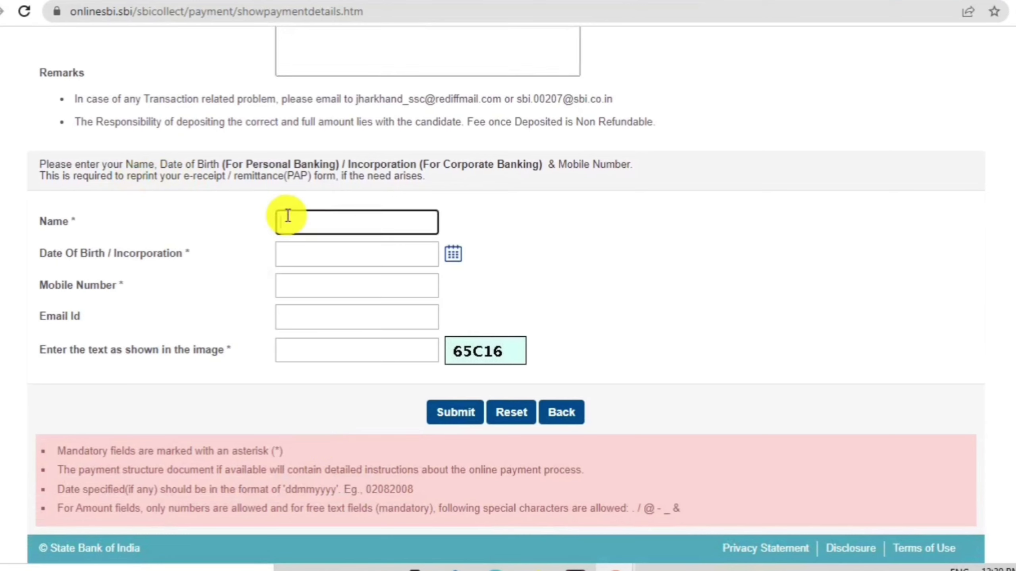
{"action": "left_click", "coordinate": [335, 259]}
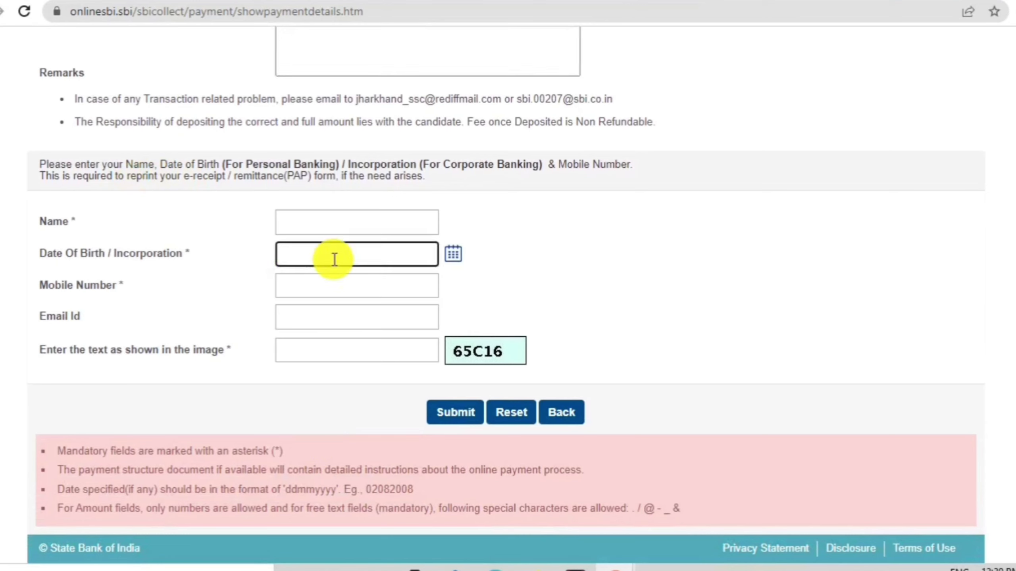
{"action": "left_click", "coordinate": [451, 256]}
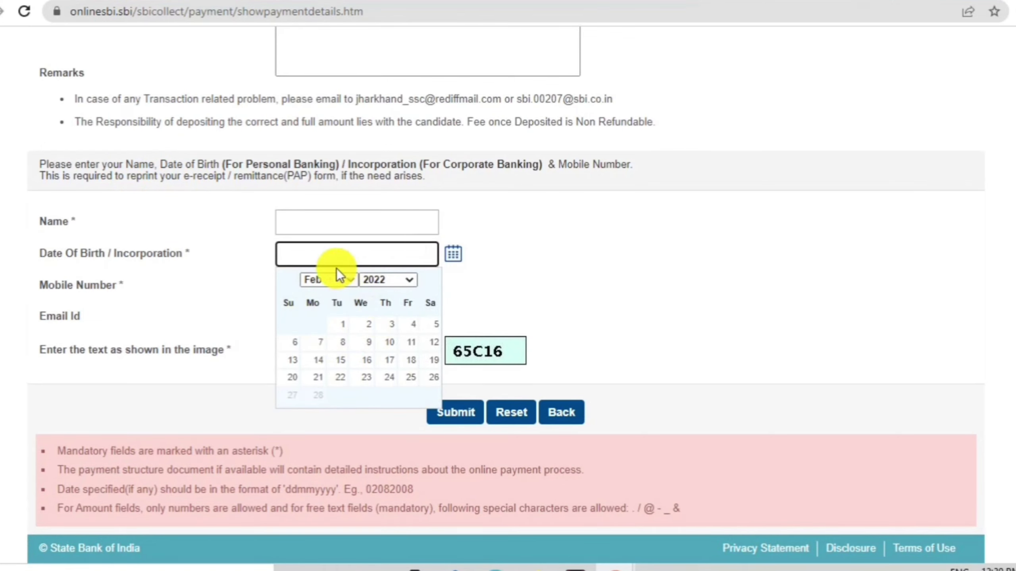
{"action": "left_click", "coordinate": [241, 274]}
{"action": "left_click", "coordinate": [282, 287]}
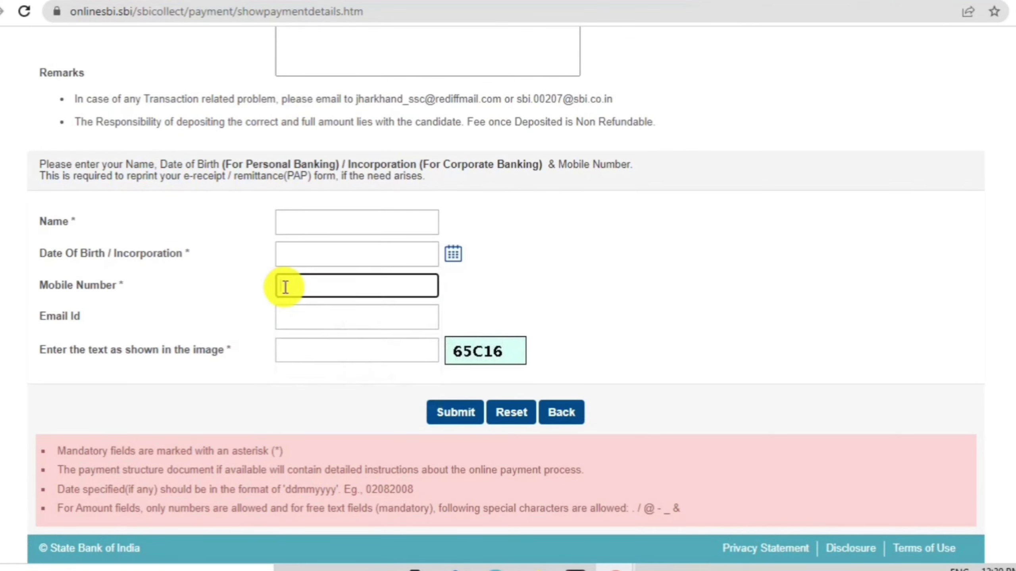
{"action": "left_click", "coordinate": [289, 315]}
{"action": "left_click", "coordinate": [299, 350]}
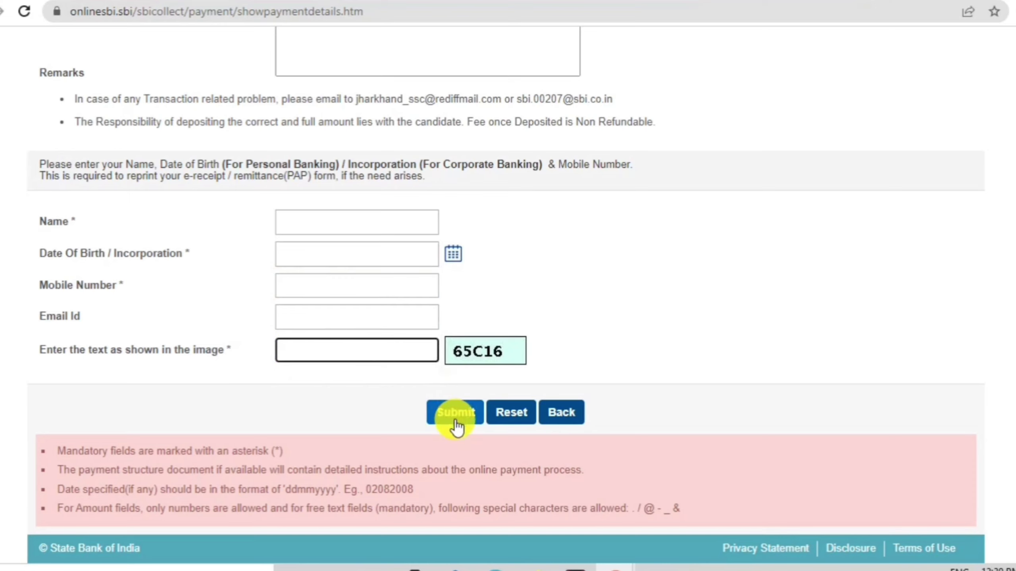
{"action": "left_click", "coordinate": [455, 417]}
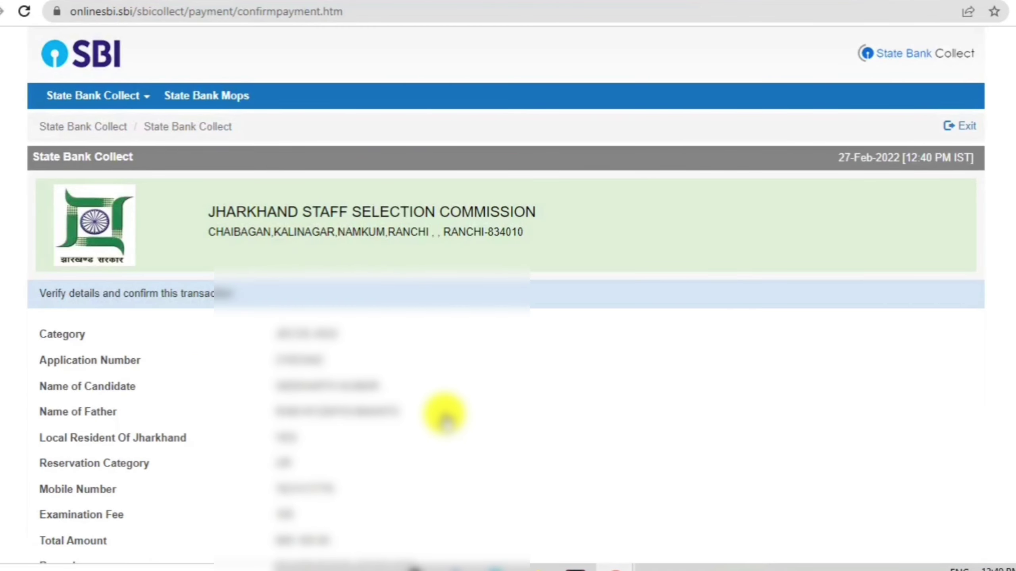
Review the transaction details and confirm the payment
{"action": "scroll", "coordinate": [444, 417], "scroll_direction": "down", "scroll_amount": 4}
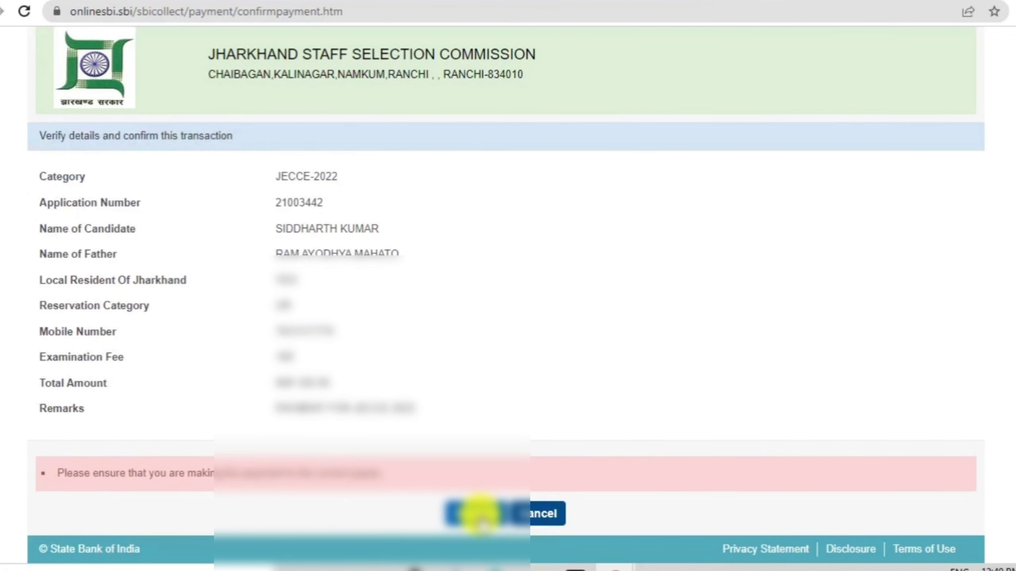
{"action": "left_click", "coordinate": [481, 519]}
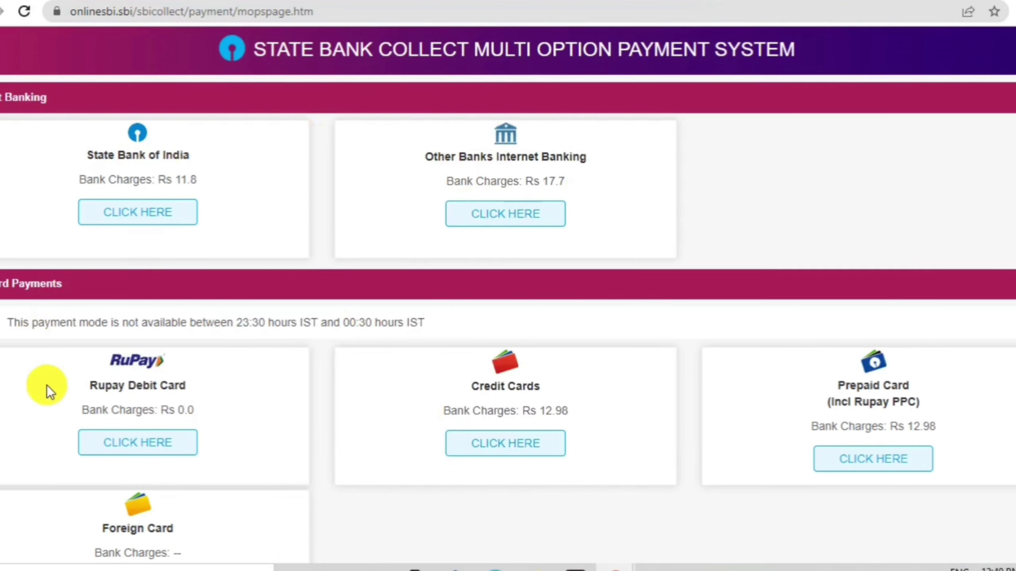
Choose Rupay Debit Card as the payment mode and authorise the payment with the one-time password
{"action": "scroll", "coordinate": [705, 429], "scroll_direction": "down", "scroll_amount": 7}
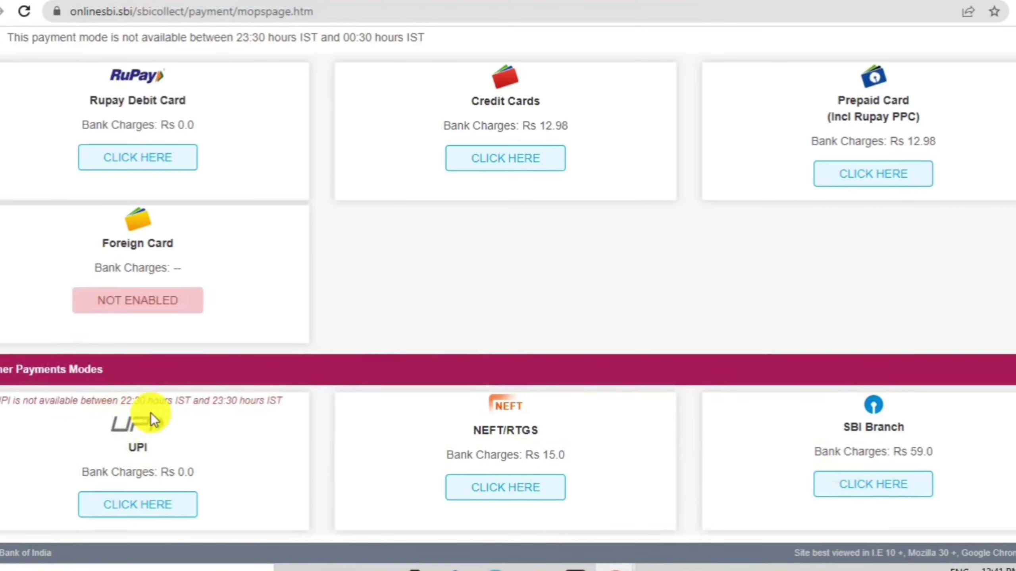
{"action": "scroll", "coordinate": [368, 246], "scroll_direction": "up", "scroll_amount": 3}
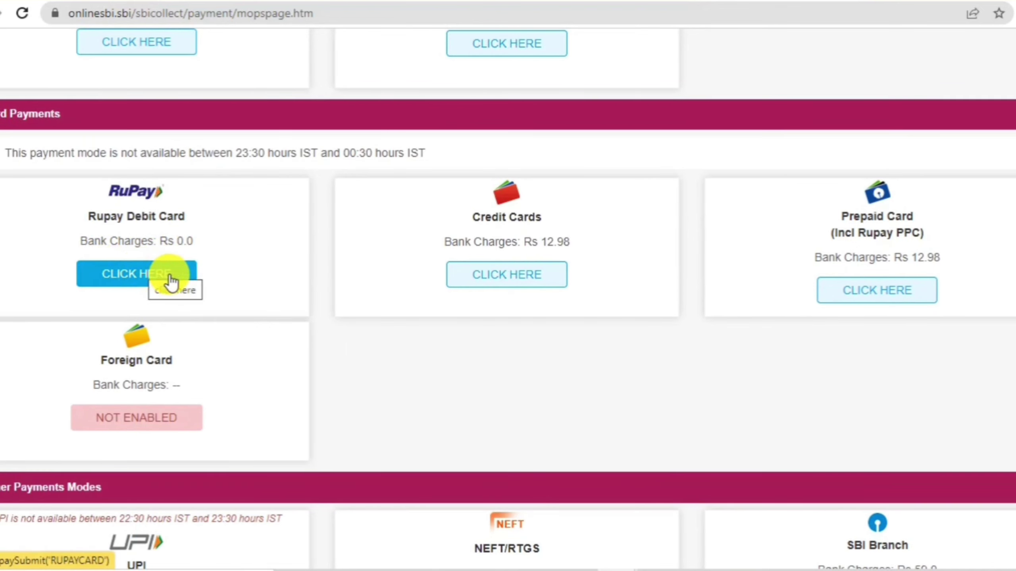
{"action": "scroll", "coordinate": [97, 281], "scroll_direction": "up", "scroll_amount": 1}
{"action": "left_click", "coordinate": [96, 281]}
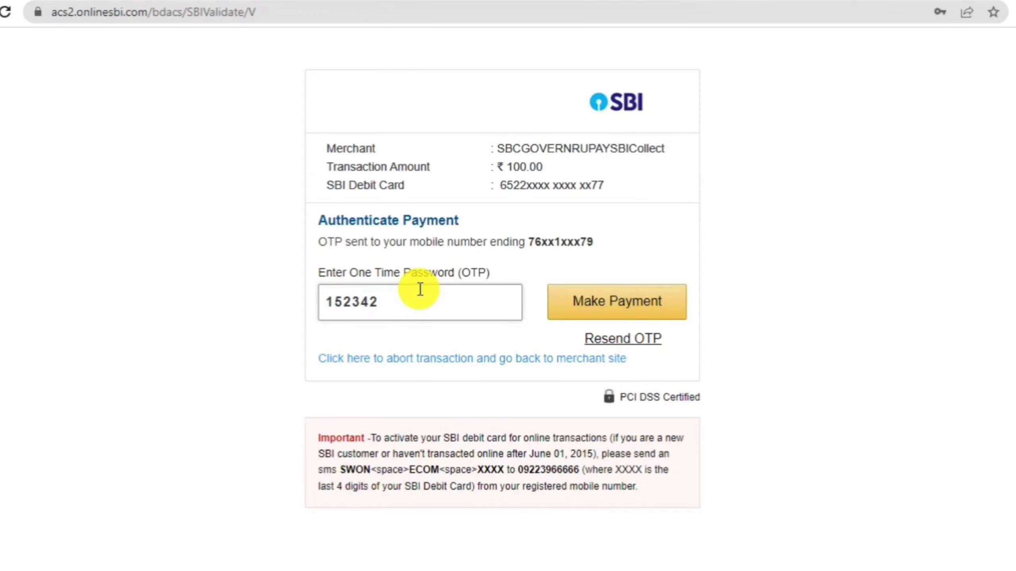
{"action": "left_click", "coordinate": [560, 302]}
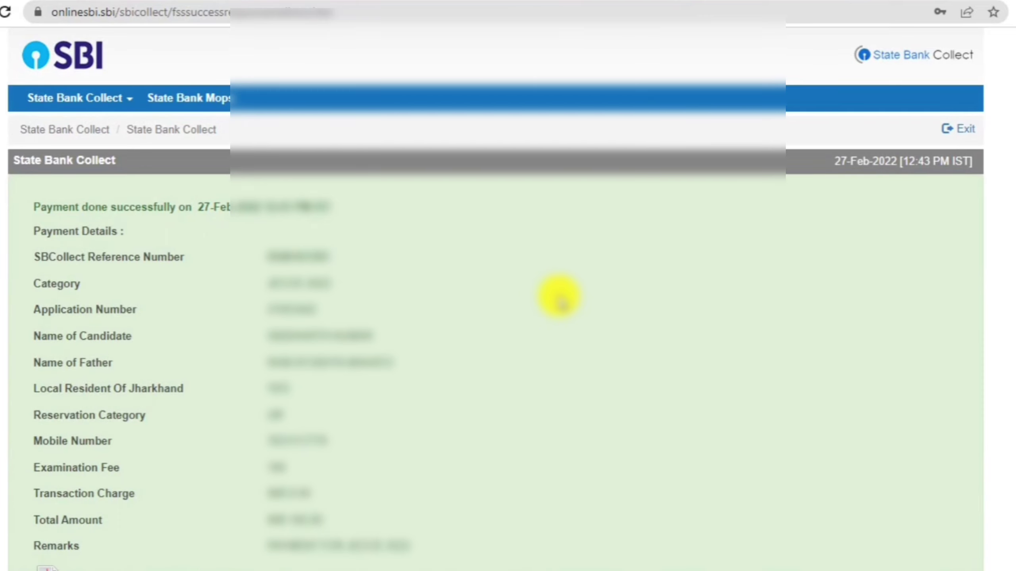
Open the e-receipt for the completed State Bank Collect payment and bring up its print preview
{"action": "scroll", "coordinate": [560, 298], "scroll_direction": "down", "scroll_amount": 3}
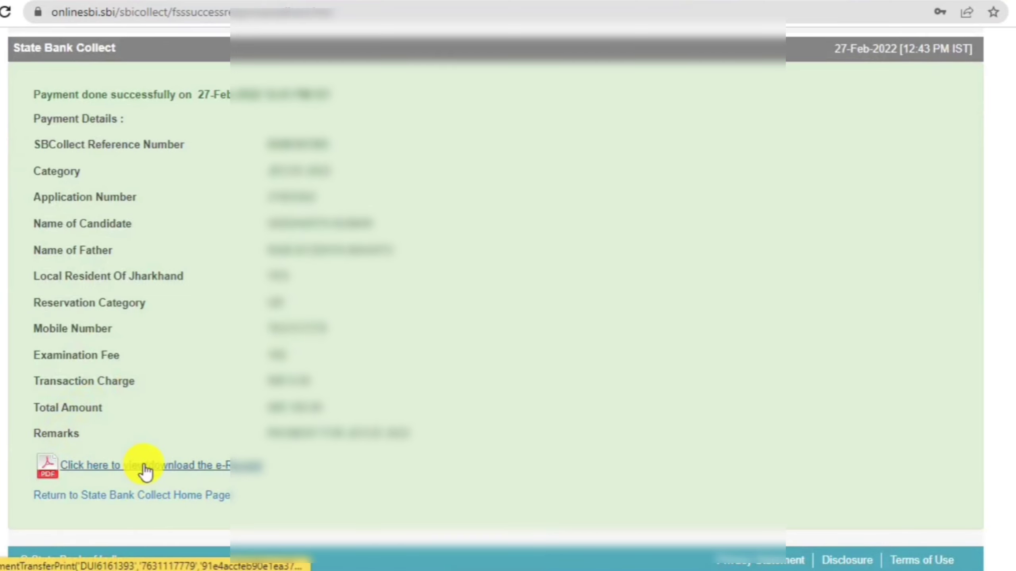
{"action": "left_click", "coordinate": [145, 466]}
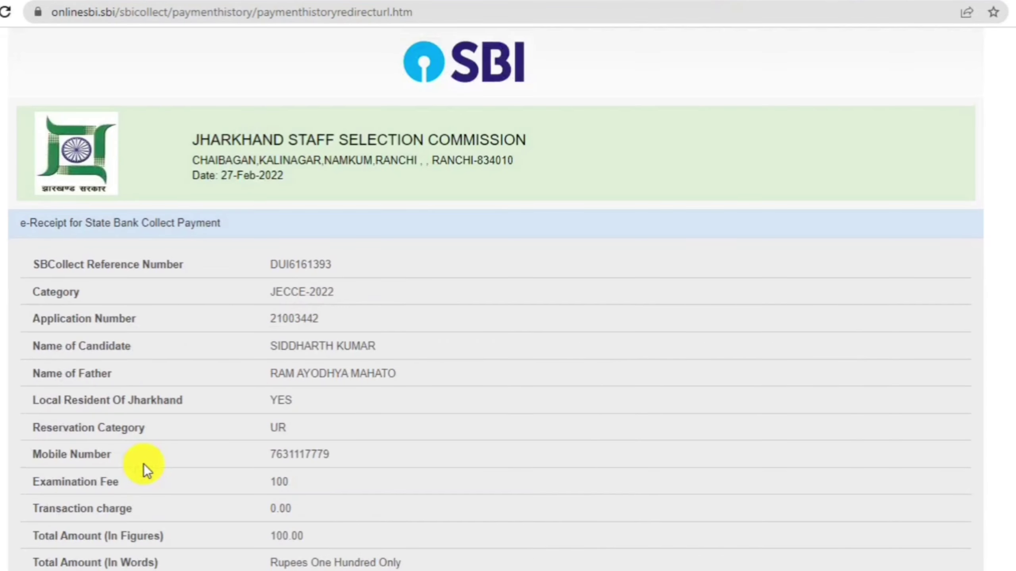
{"action": "scroll", "coordinate": [144, 464], "scroll_direction": "down", "scroll_amount": 5}
{"action": "left_click", "coordinate": [460, 542]}
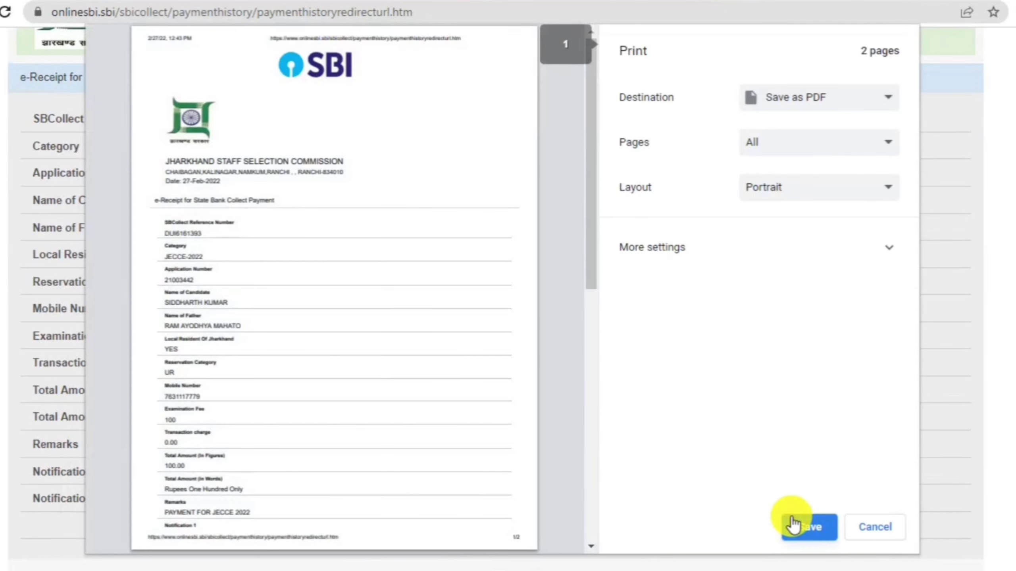
Save the e-receipt to the Desktop as a PDF named "JECCE" and close the receipt page
{"action": "left_click", "coordinate": [796, 526]}
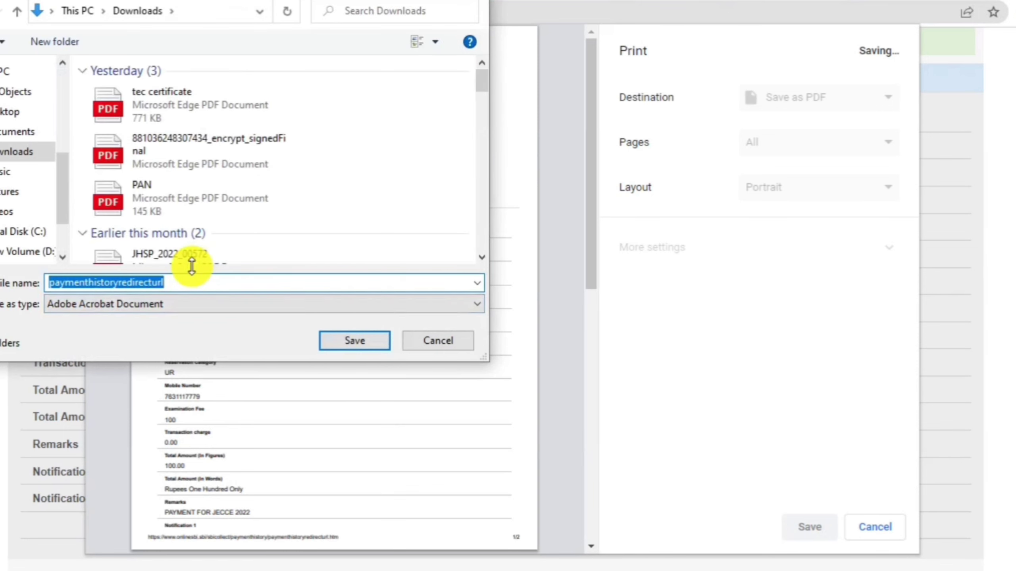
{"action": "type", "text": "JECC"}
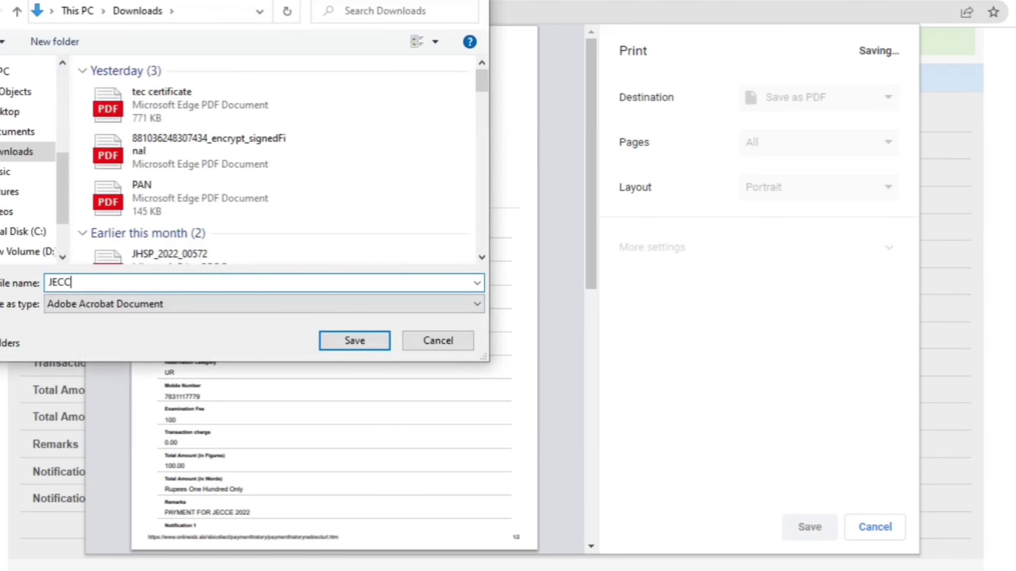
{"action": "type", "text": "E"}
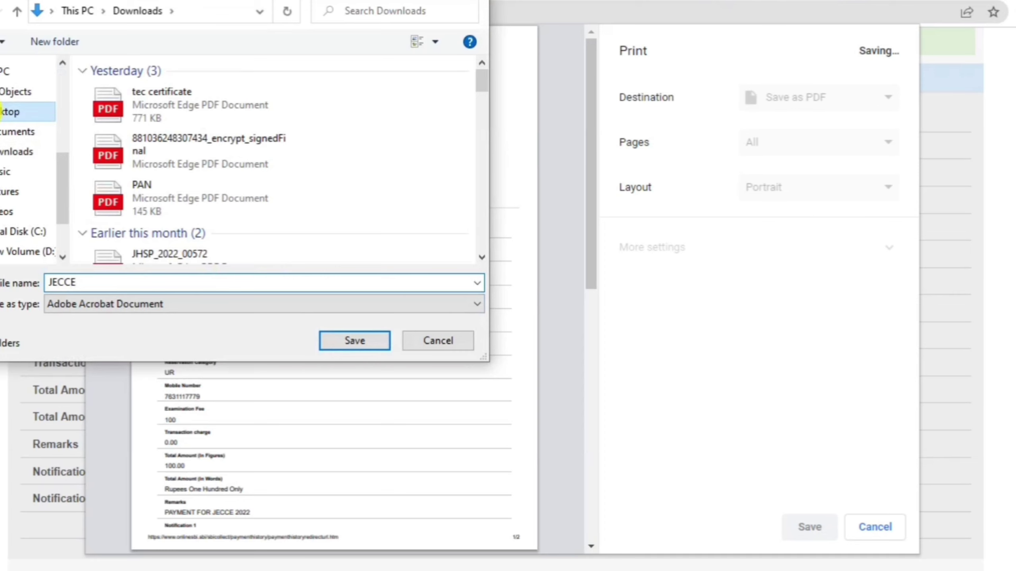
{"action": "left_click", "coordinate": [2, 112]}
{"action": "left_click", "coordinate": [342, 343]}
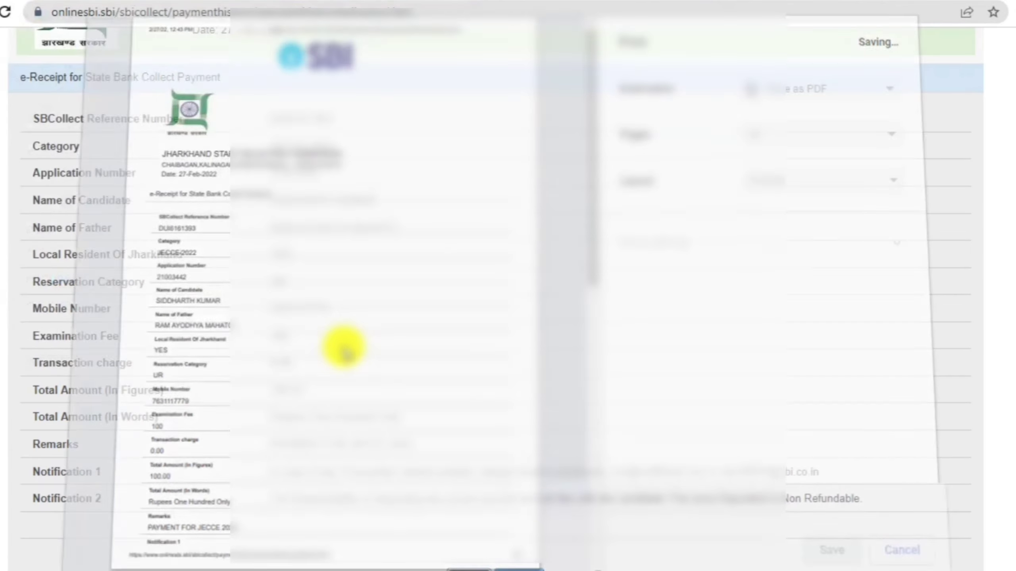
{"action": "scroll", "coordinate": [345, 352], "scroll_direction": "down", "scroll_amount": 1}
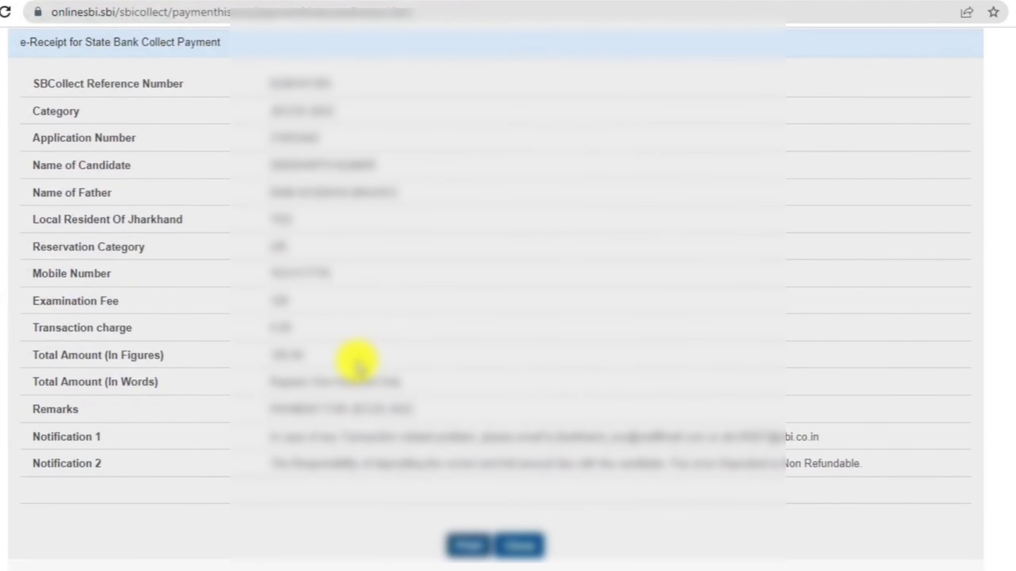
{"action": "left_click", "coordinate": [517, 545]}
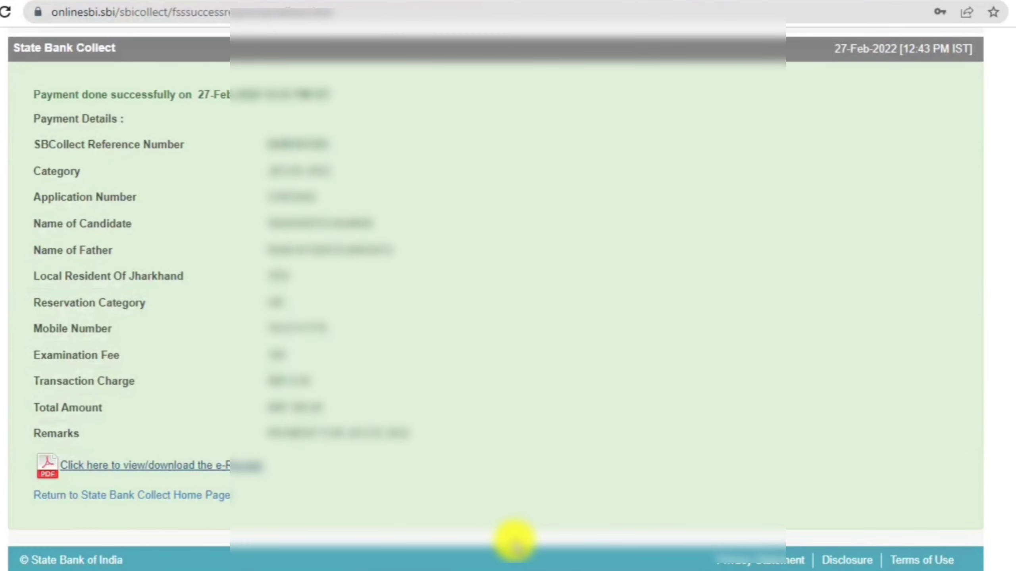
Return to the JSSC application, upload the applicant's photograph and signature, and submit the page with the image text
{"action": "left_click", "coordinate": [537, 3]}
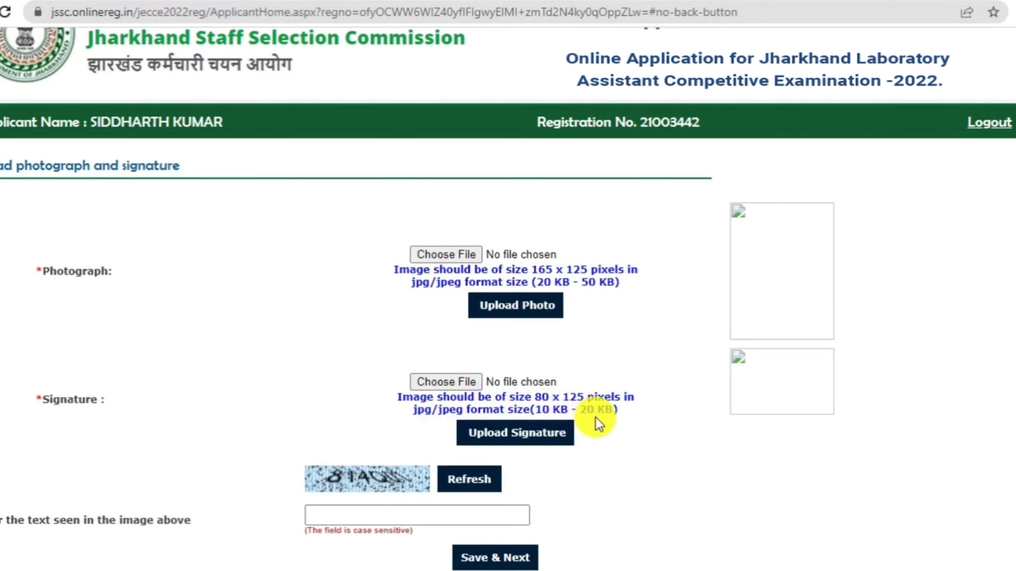
{"action": "left_click", "coordinate": [441, 254]}
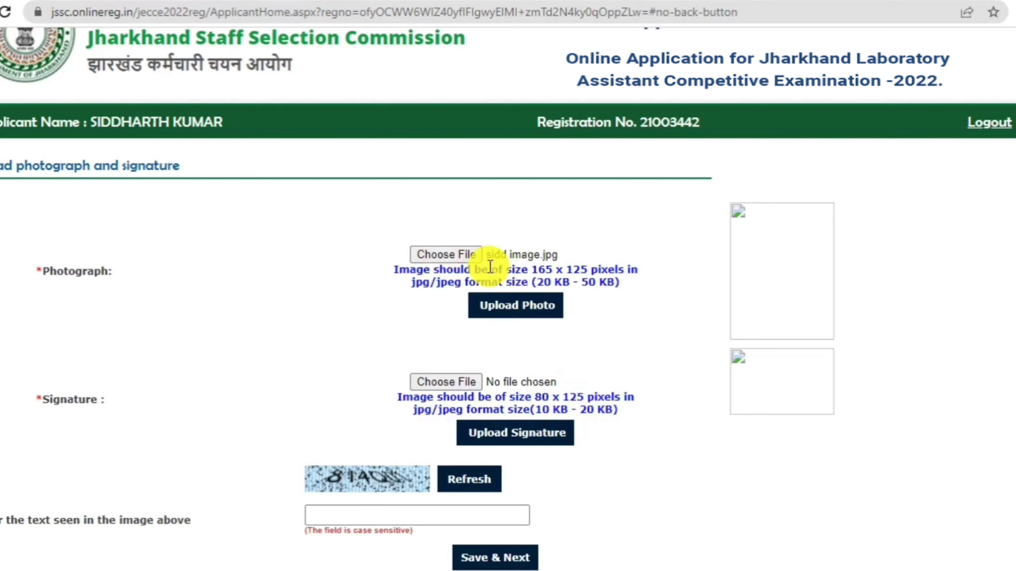
{"action": "left_click", "coordinate": [520, 314]}
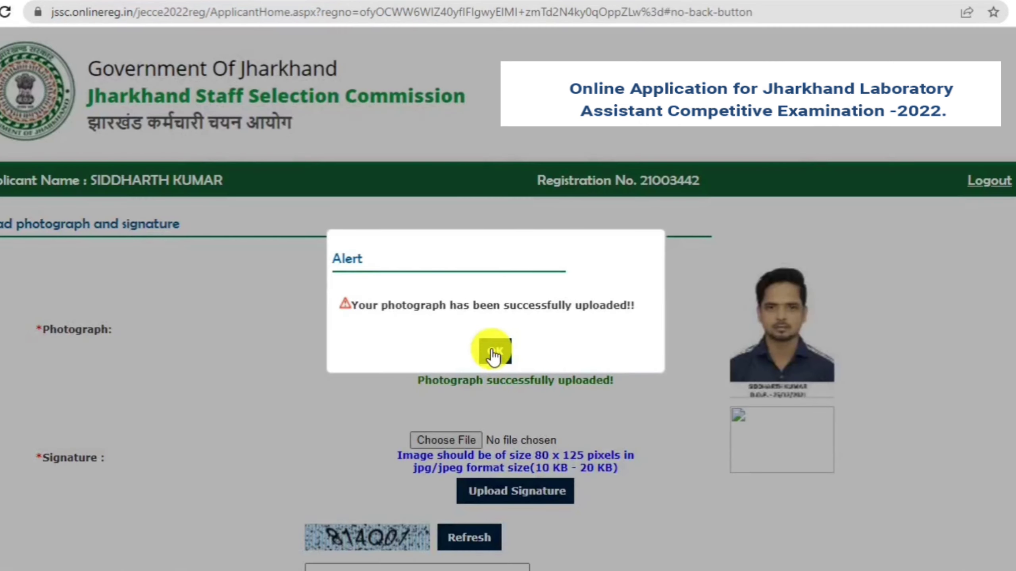
{"action": "left_click", "coordinate": [495, 352]}
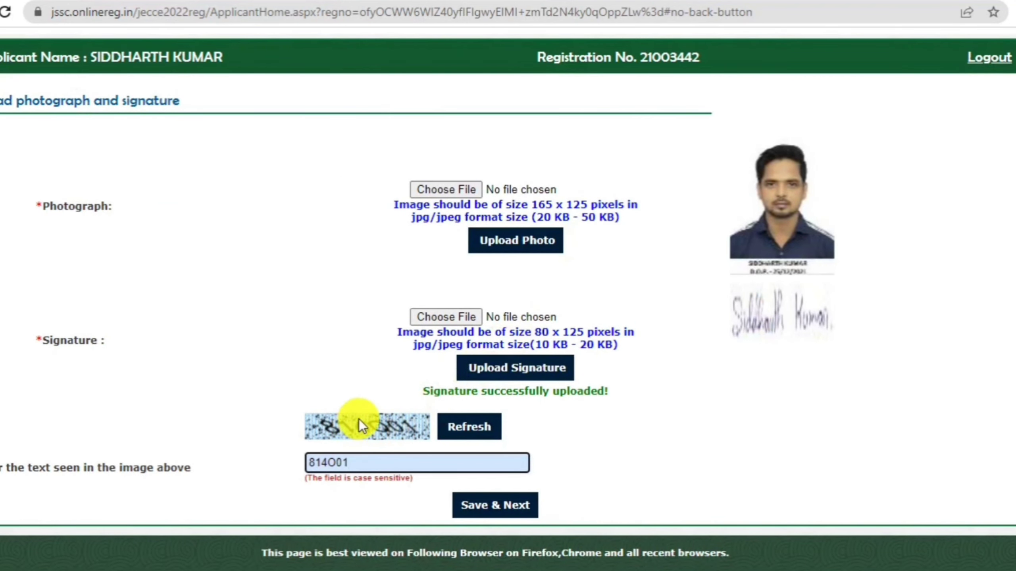
{"action": "left_click", "coordinate": [487, 515]}
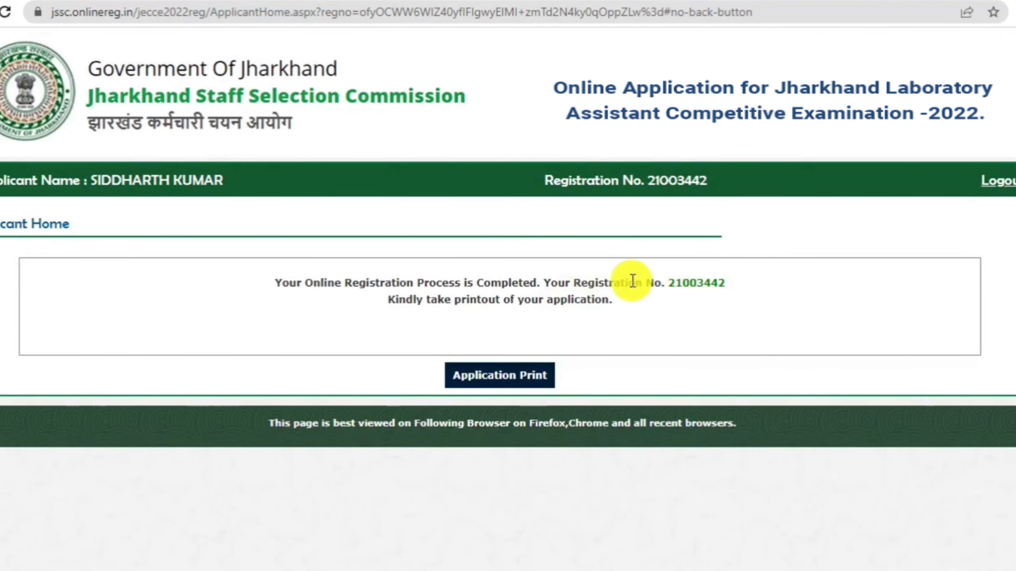
Open the printable copy of the completed application and bring up its print preview
{"action": "left_click", "coordinate": [517, 375]}
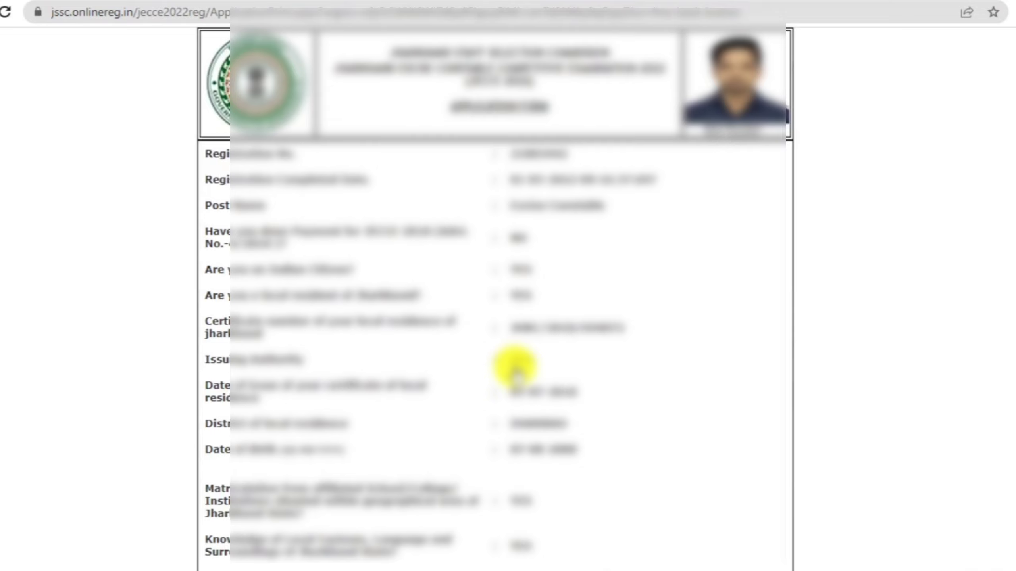
{"action": "scroll", "coordinate": [516, 375], "scroll_direction": "down", "scroll_amount": 10}
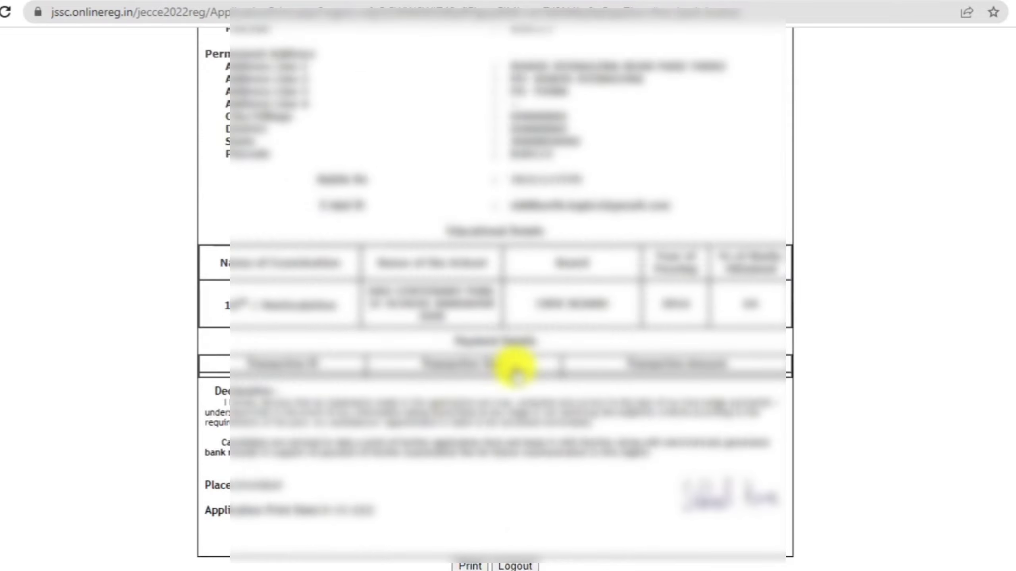
{"action": "left_click", "coordinate": [468, 566]}
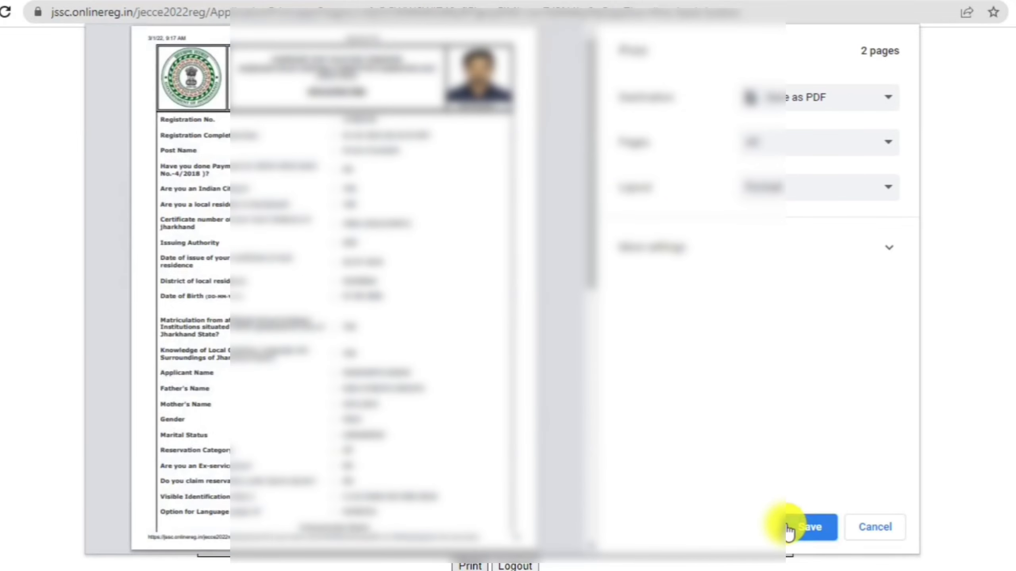
Save the application printout to the Desktop as a PDF named "JSSC EX"
{"action": "left_click", "coordinate": [788, 530]}
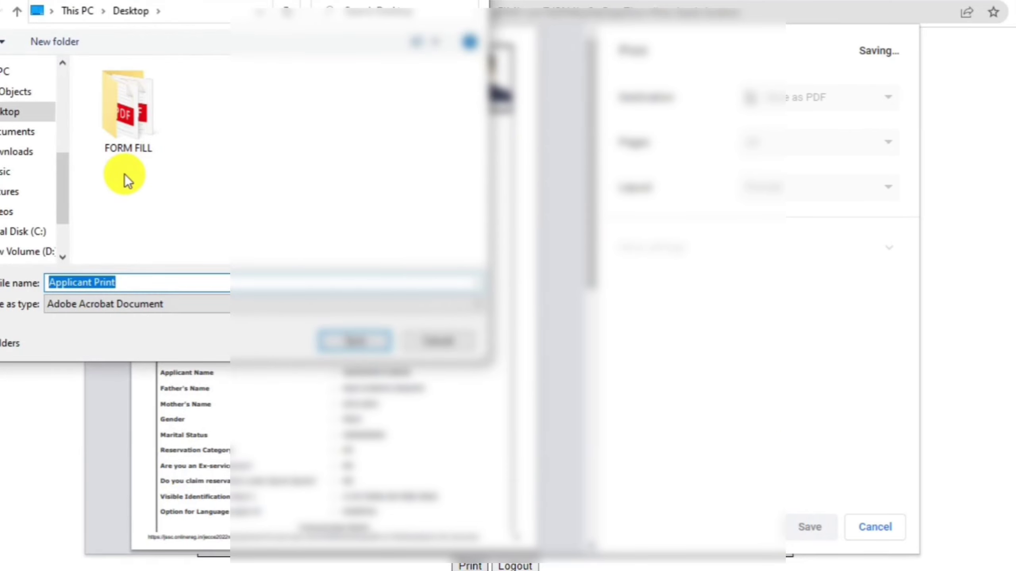
{"action": "type", "text": "JSSC "}
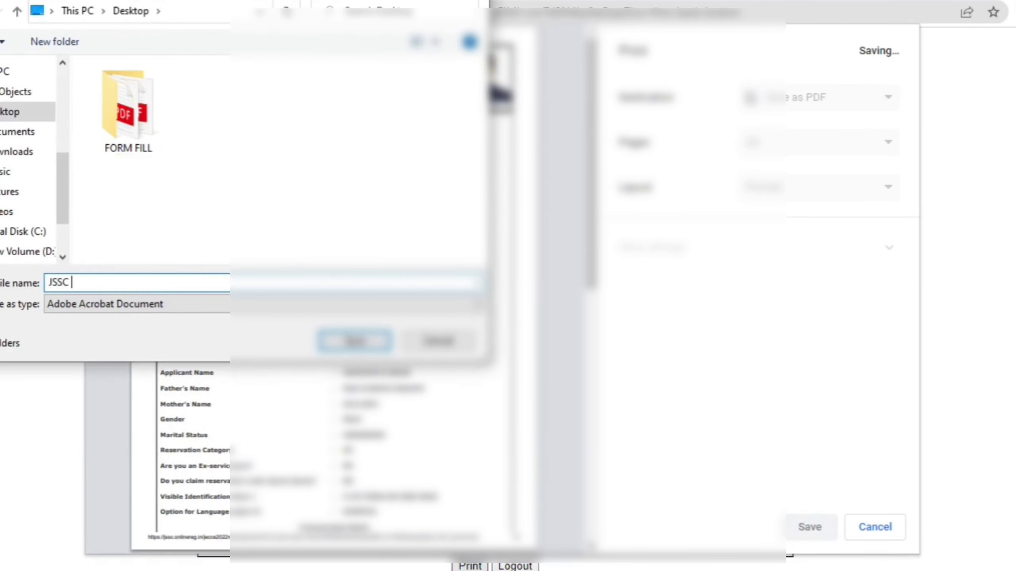
{"action": "type", "text": "EX"}
{"action": "left_click", "coordinate": [334, 341]}
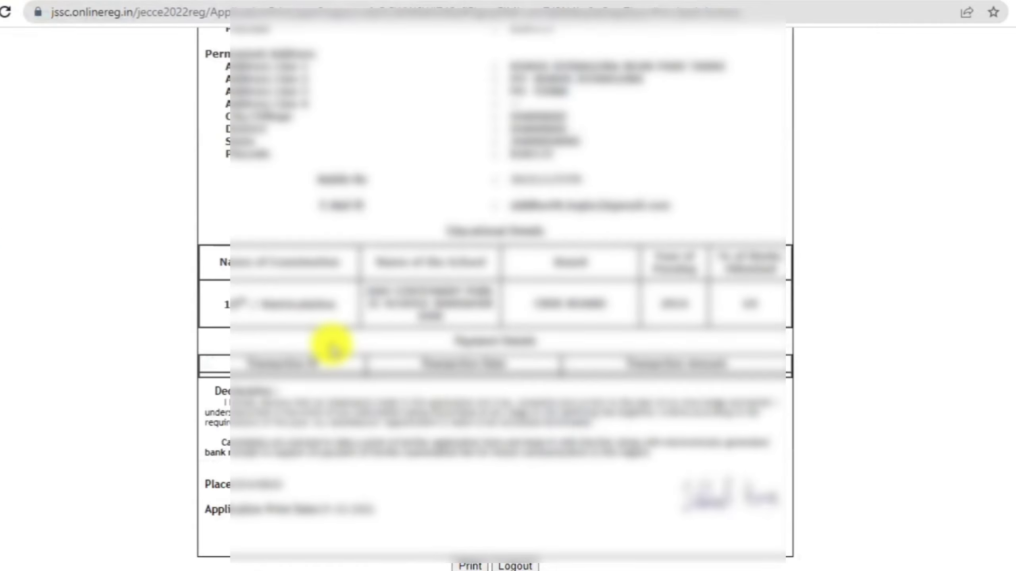